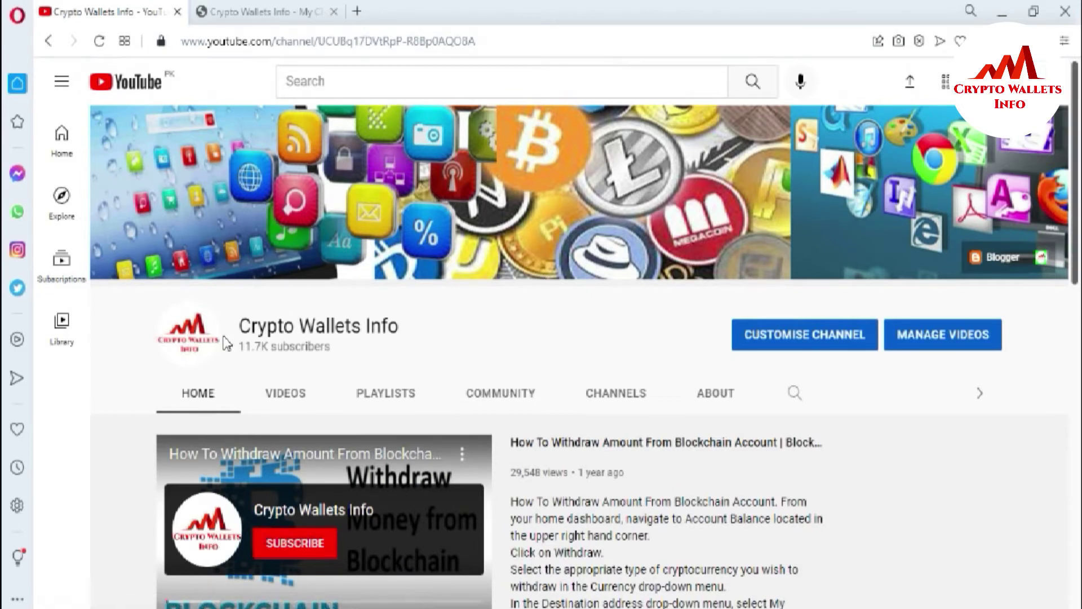
# Step: Select the Crypto Wallets Info channel name and switch to the cryptowalletsinfo.com tab
pyautogui.moveTo(236, 326); pyautogui.dragTo(435, 371)
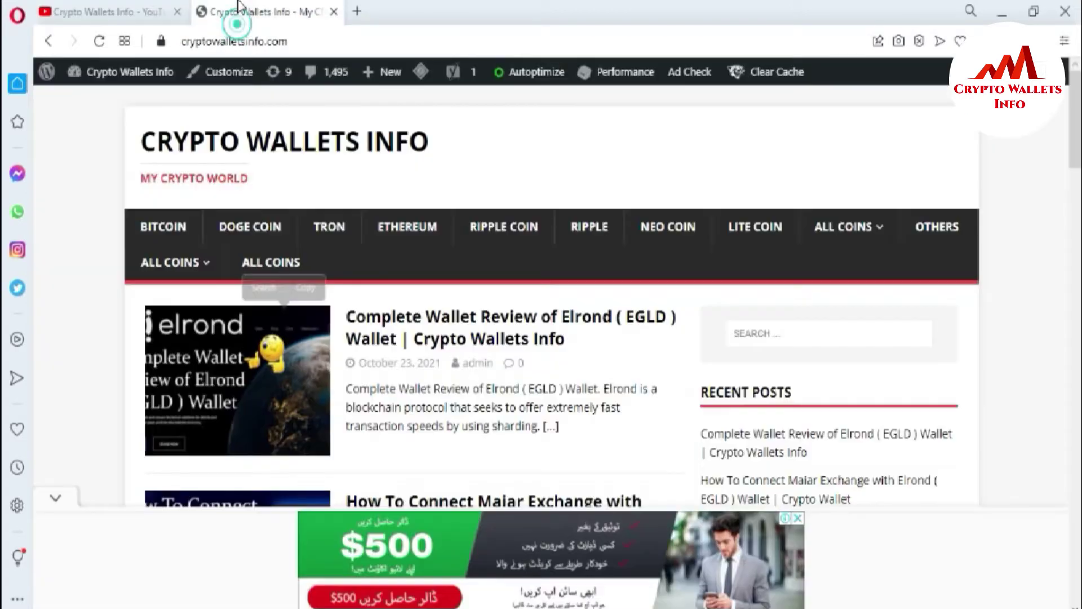
pyautogui.click(240, 8)
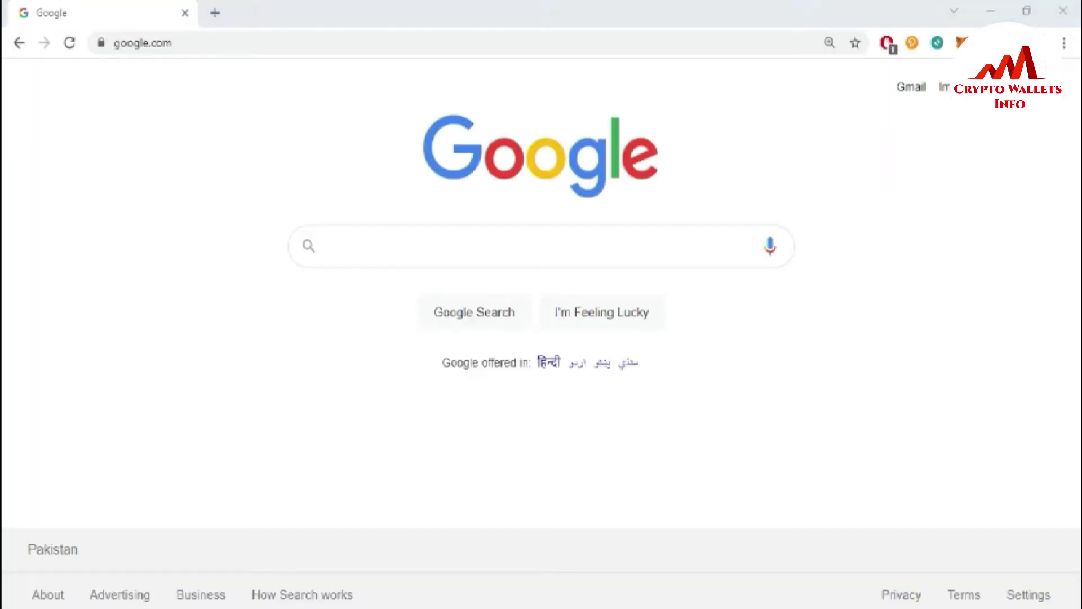
# Step: Open the TronLink extension and enter the wallet password on the Welcome back screen
pyautogui.click(989, 43)
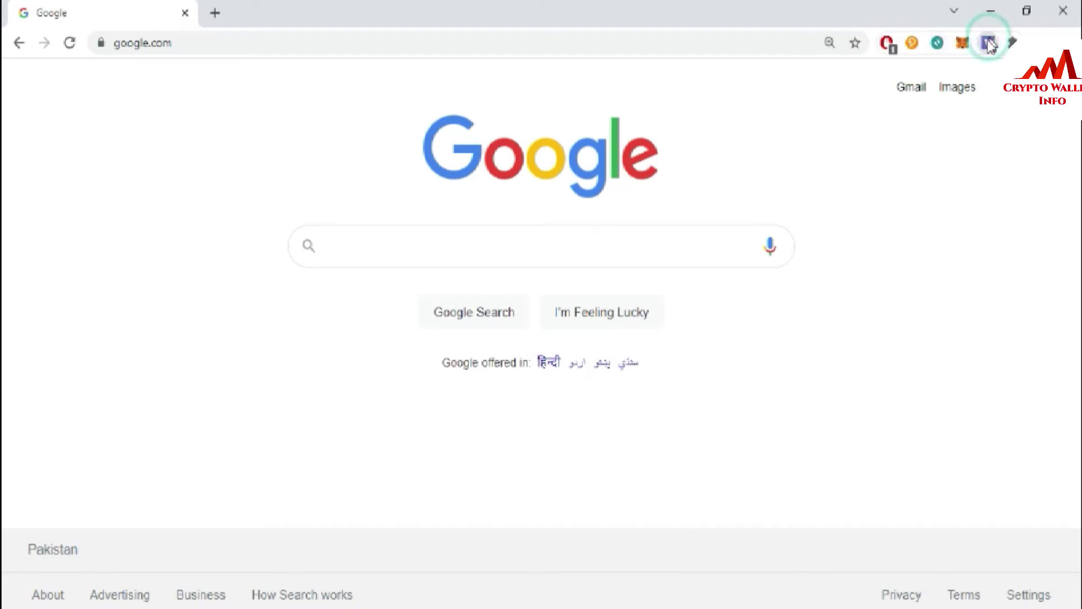
pyautogui.click(823, 287)
pyautogui.write('a')
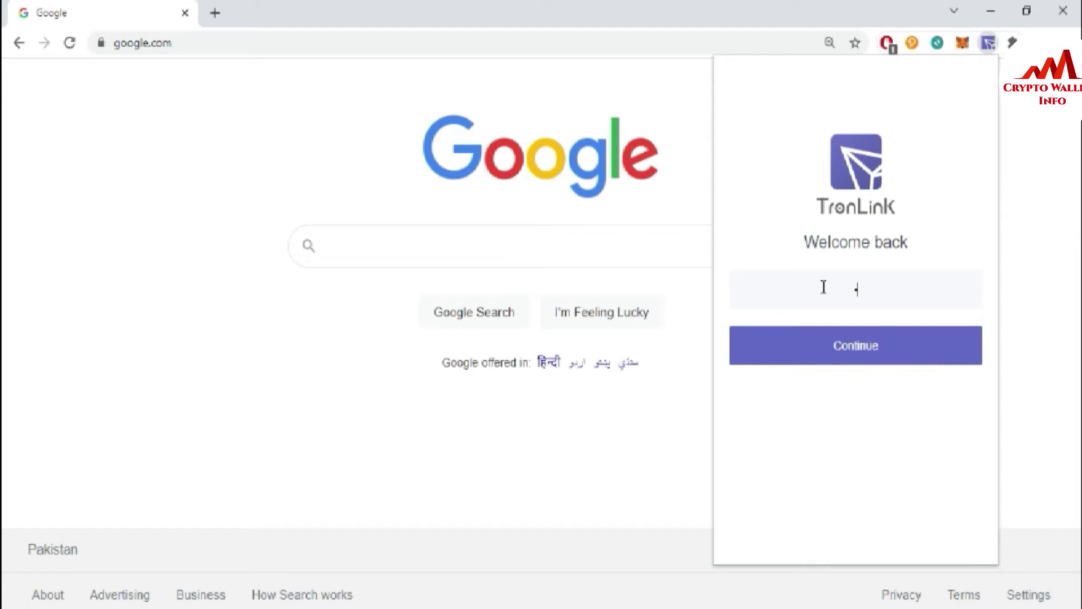
pyautogui.write('aaaaaaaaaaaaa')
# Step: Unlock the wallet, go to Connect to Hardware Wallet, and open its Ledger Get help article
pyautogui.click(840, 347)
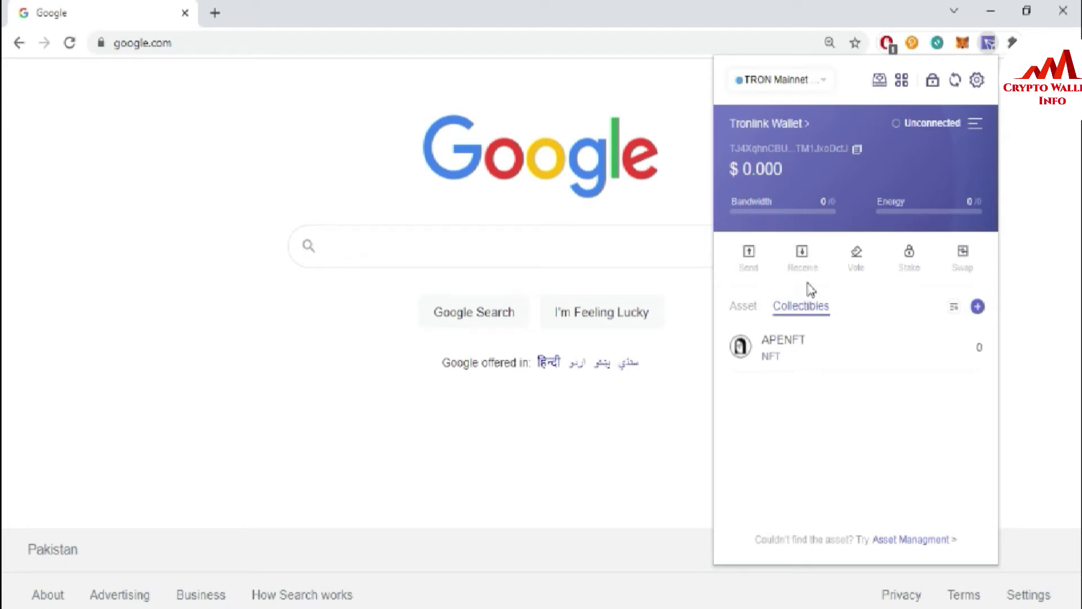
pyautogui.click(879, 84)
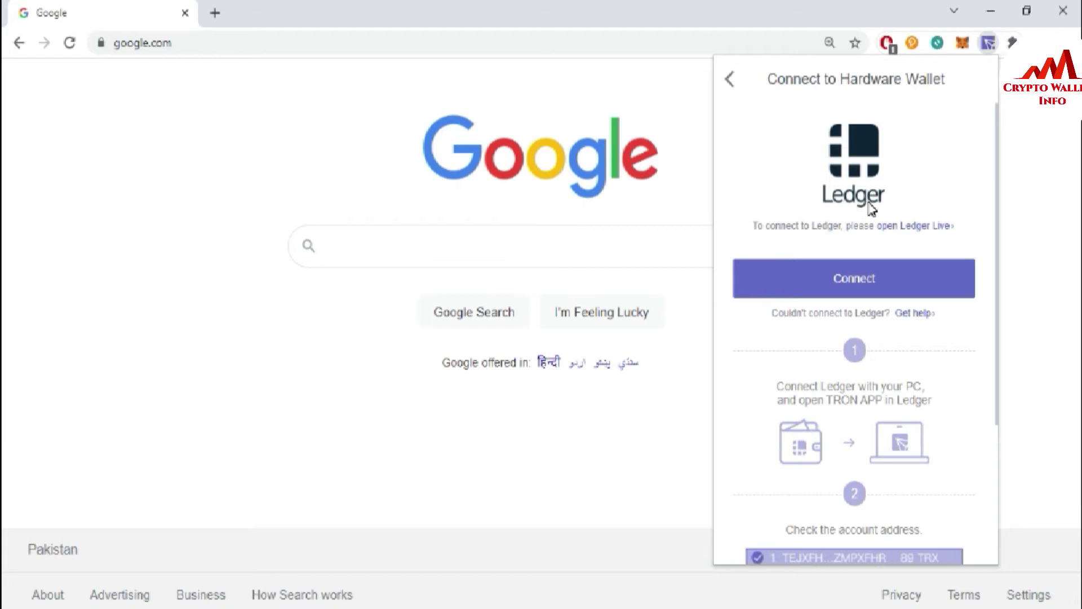
pyautogui.click(914, 317)
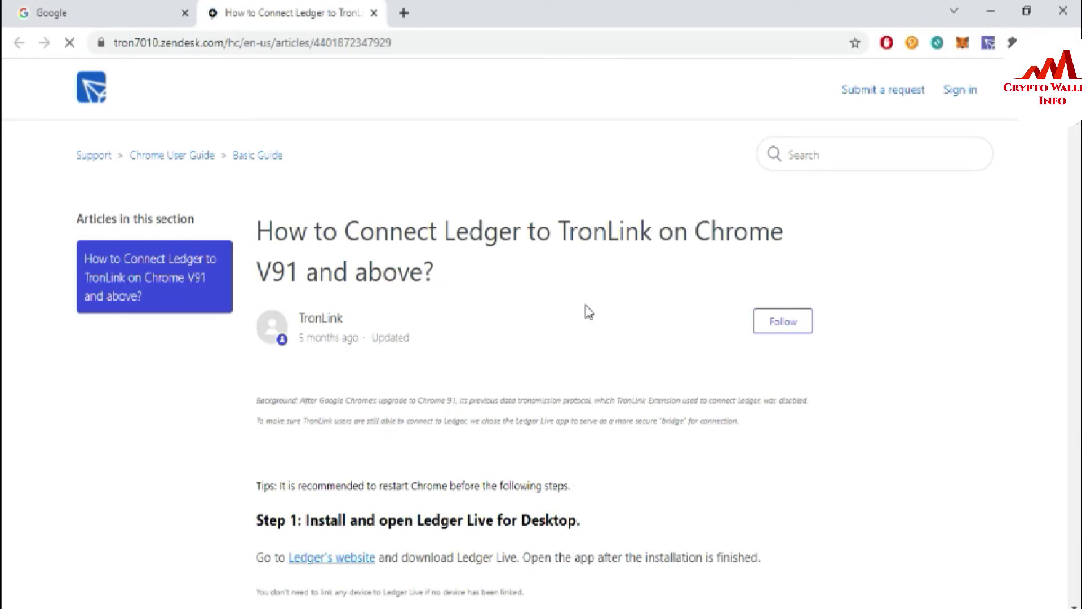
# Step: Scroll the Ledger help article from Step 1 down to Step 2.2's Ledger Live bridge access
pyautogui.scroll(-4, 4, 113)
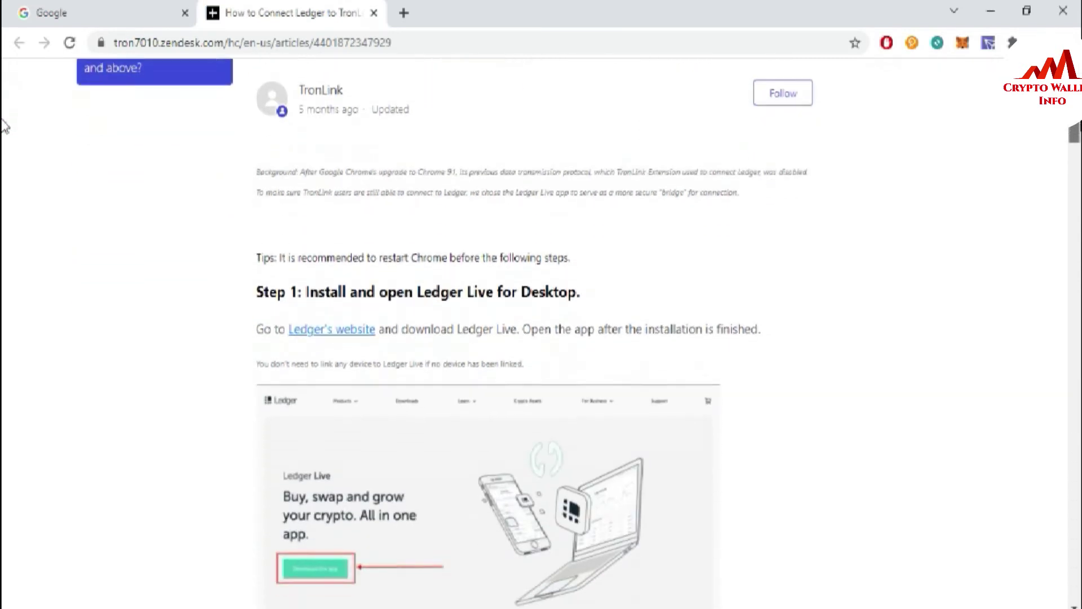
pyautogui.scroll(-2, 4, 127)
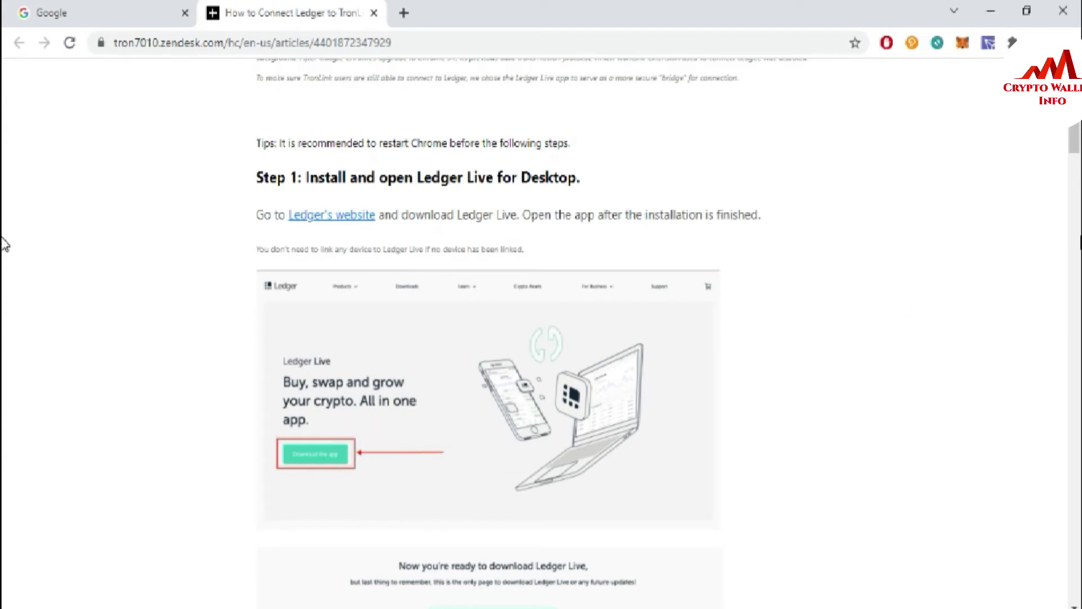
pyautogui.moveTo(1076, 137); pyautogui.dragTo(1078, 172)
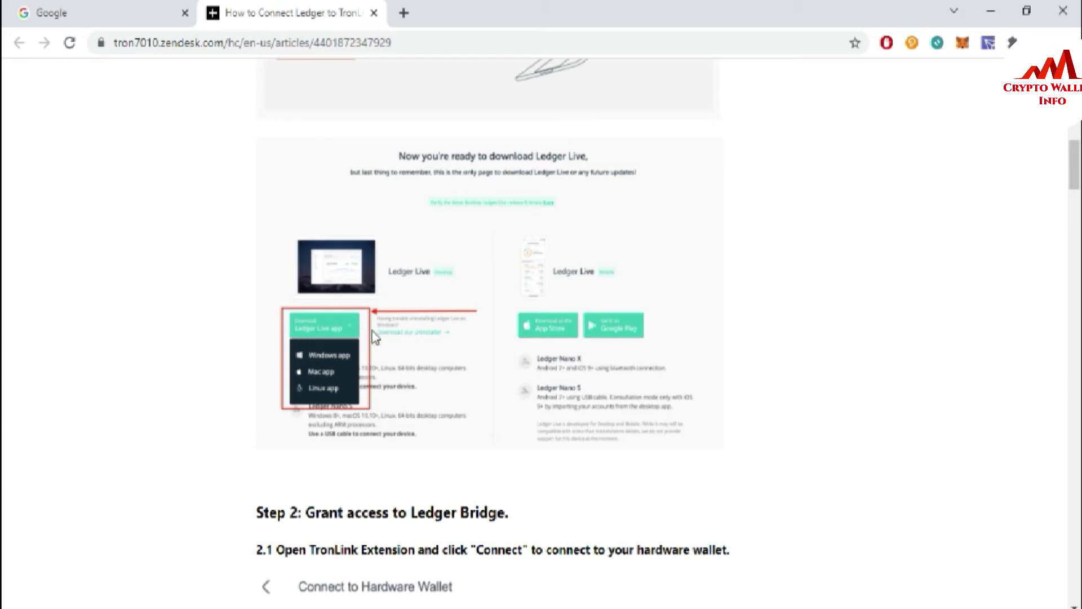
pyautogui.scroll(-5, 3, 208)
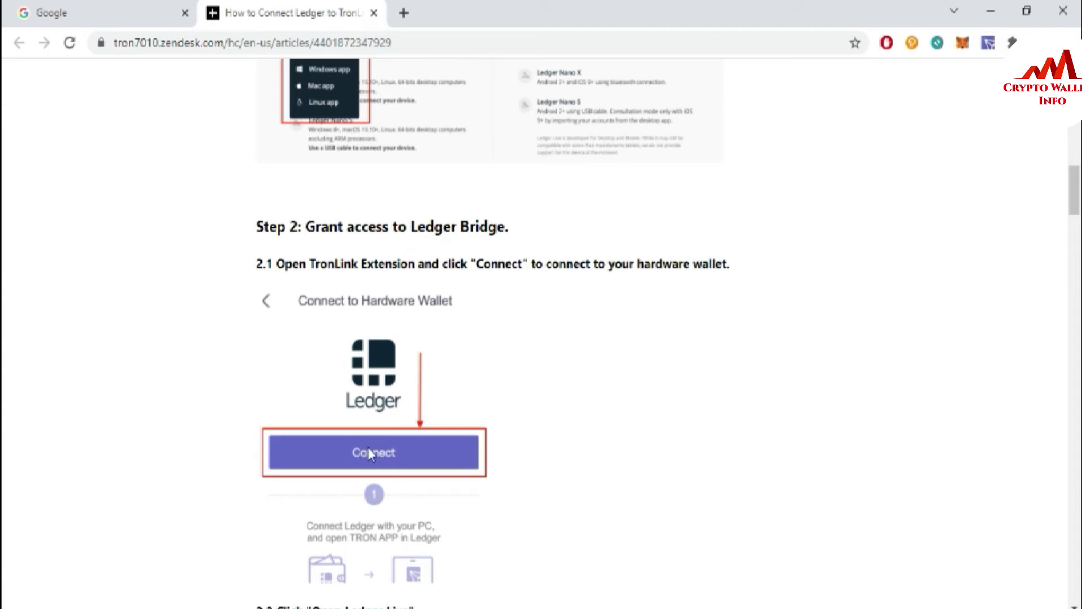
pyautogui.scroll(-5, 3, 186)
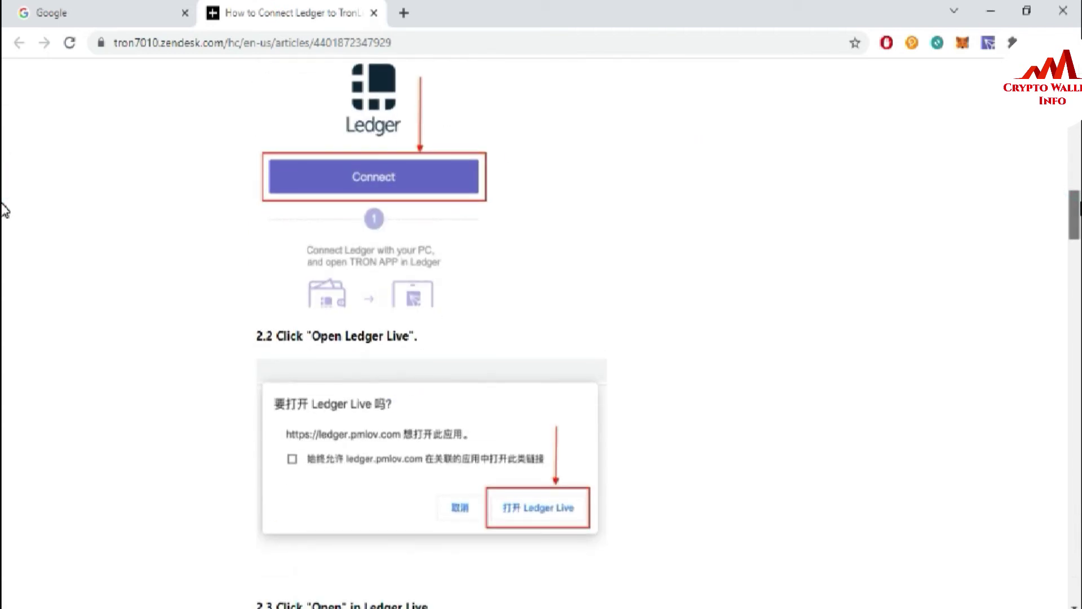
# Step: Scroll through steps 2.3 and Step 3 to the article's end, then back up toward the title
pyautogui.scroll(-9, 4, 210)
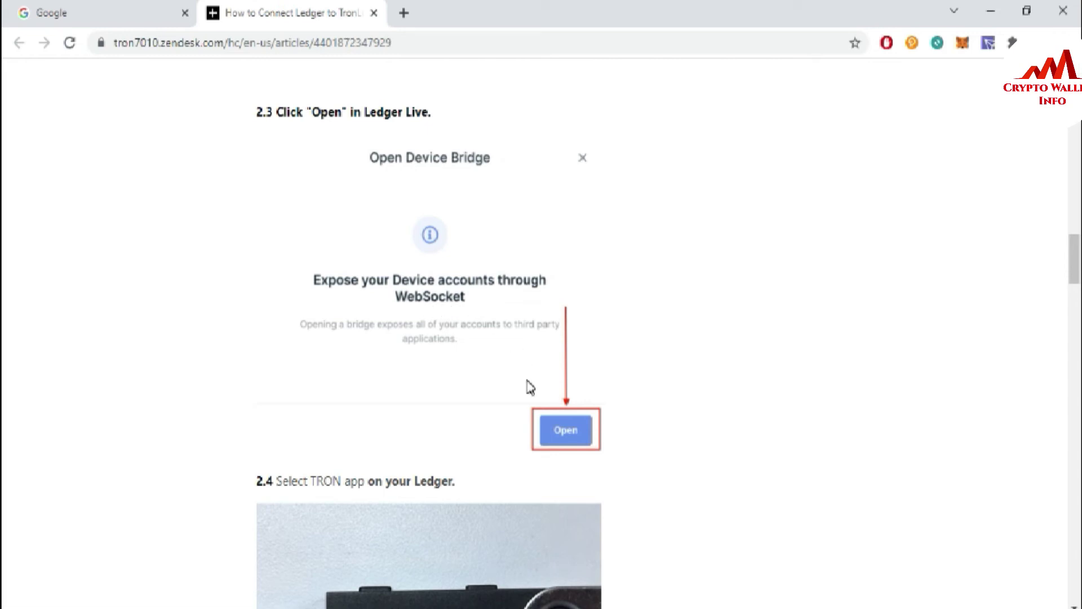
pyautogui.scroll(-4, 5, 265)
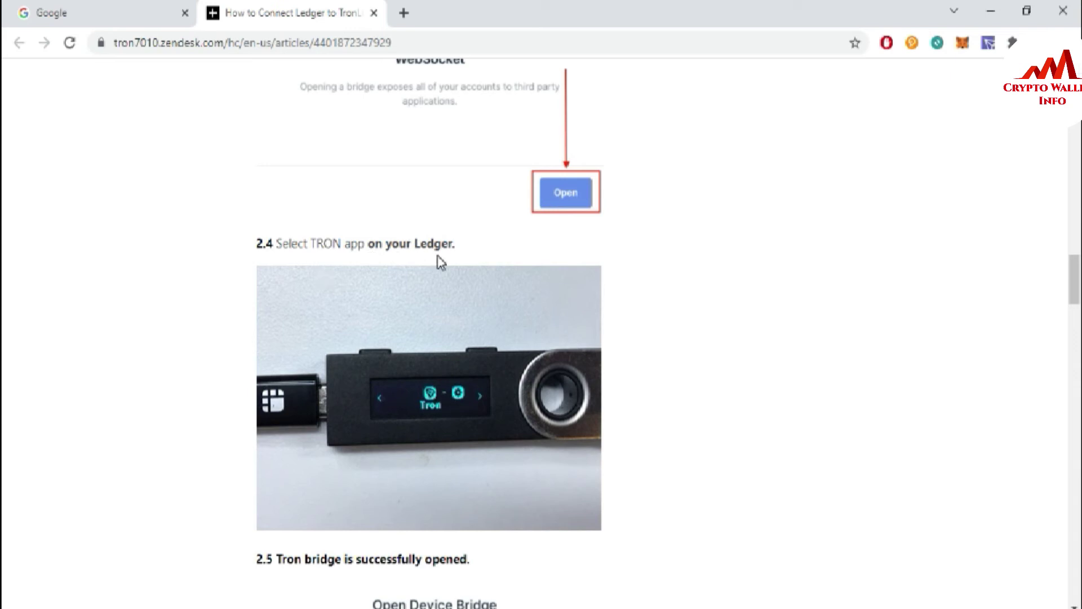
pyautogui.scroll(-2, 5, 298)
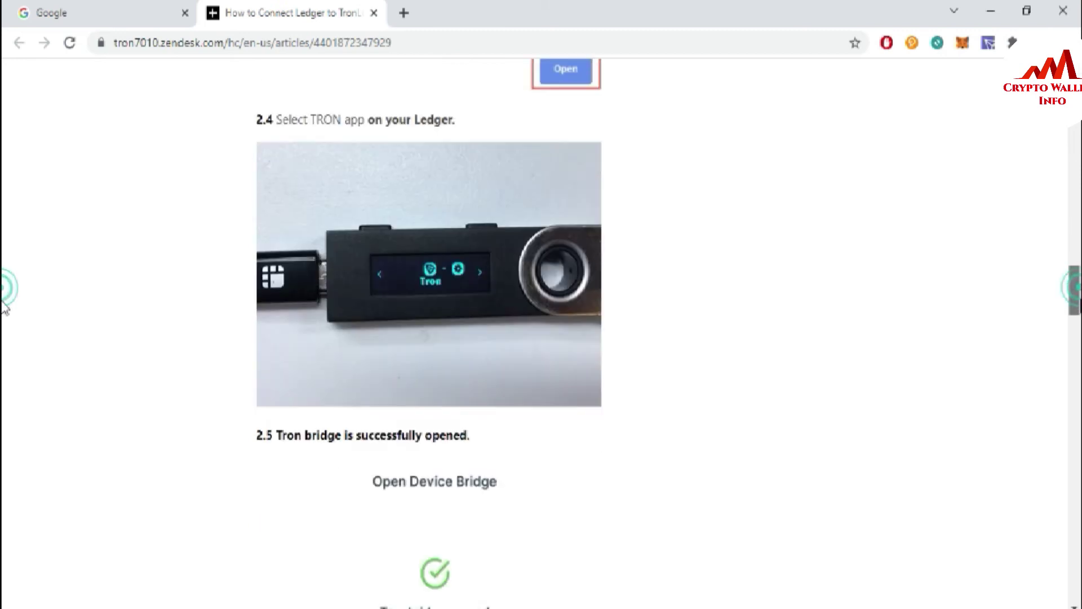
pyautogui.scroll(-2, 5, 308)
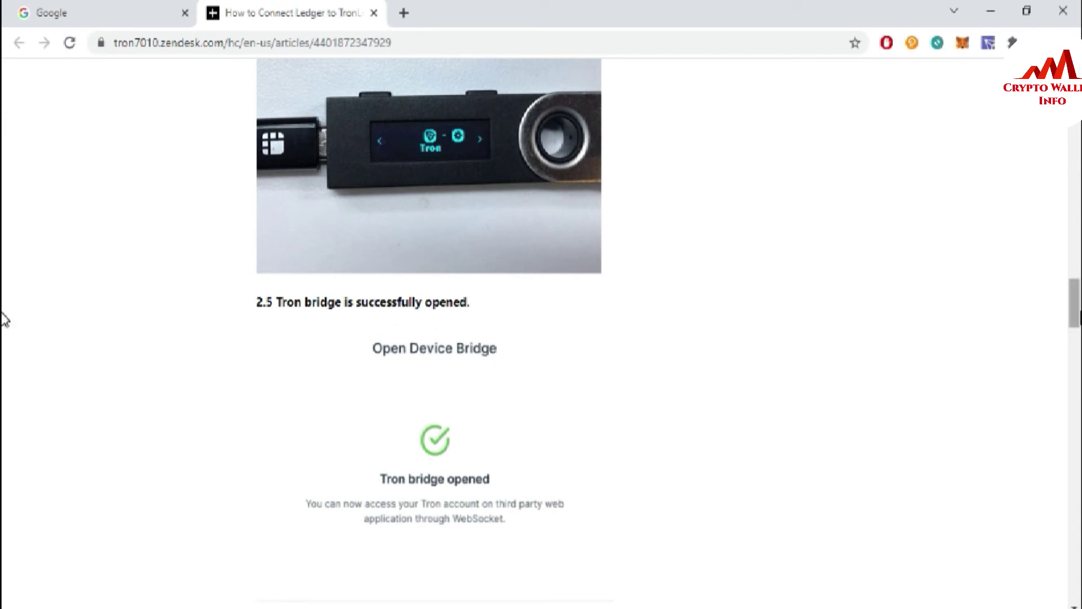
pyautogui.scroll(-1, 3, 321)
pyautogui.scroll(-2, 4, 329)
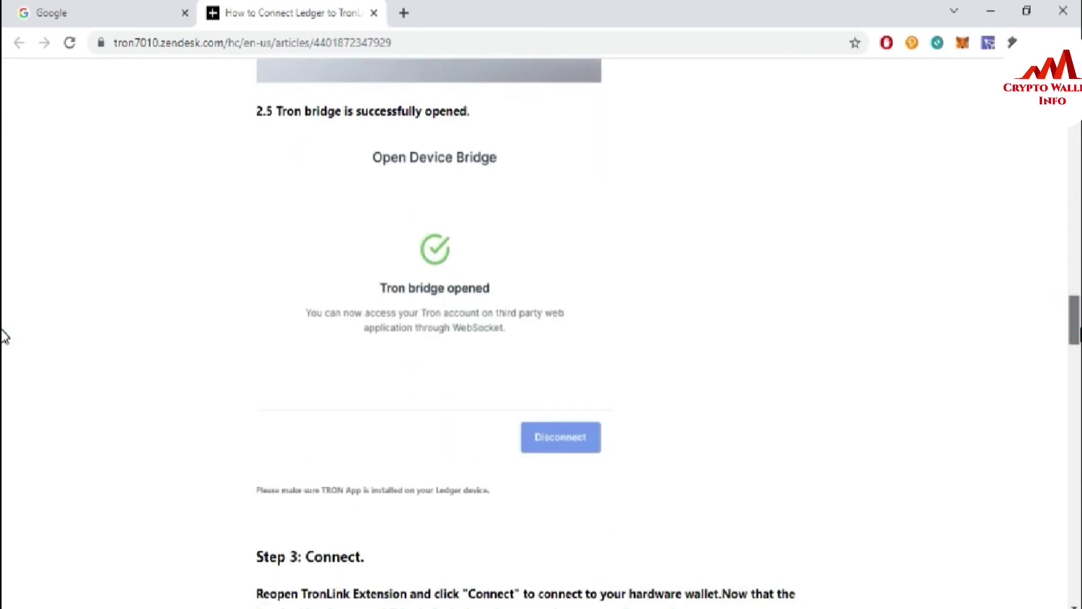
pyautogui.scroll(-3, 5, 338)
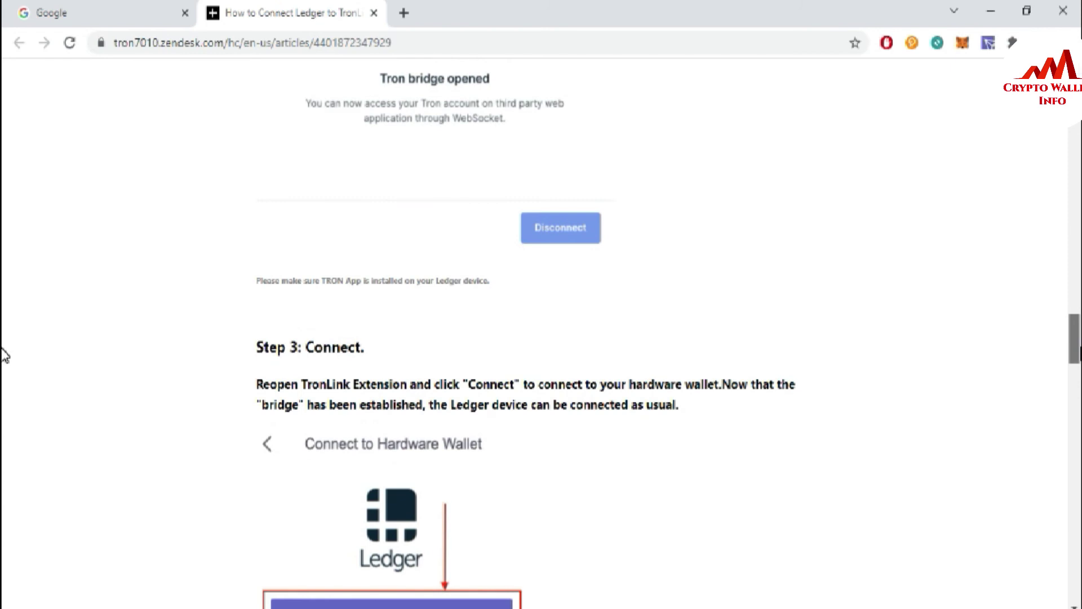
pyautogui.scroll(1, 5, 346)
pyautogui.scroll(-3, 3, 355)
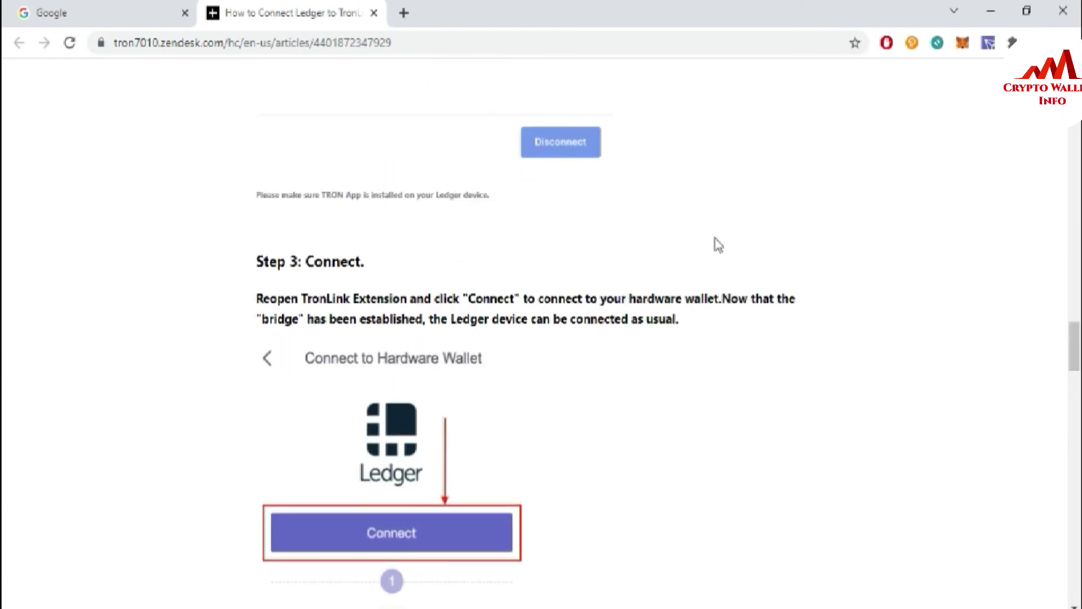
pyautogui.moveTo(1073, 347); pyautogui.dragTo(1074, 389)
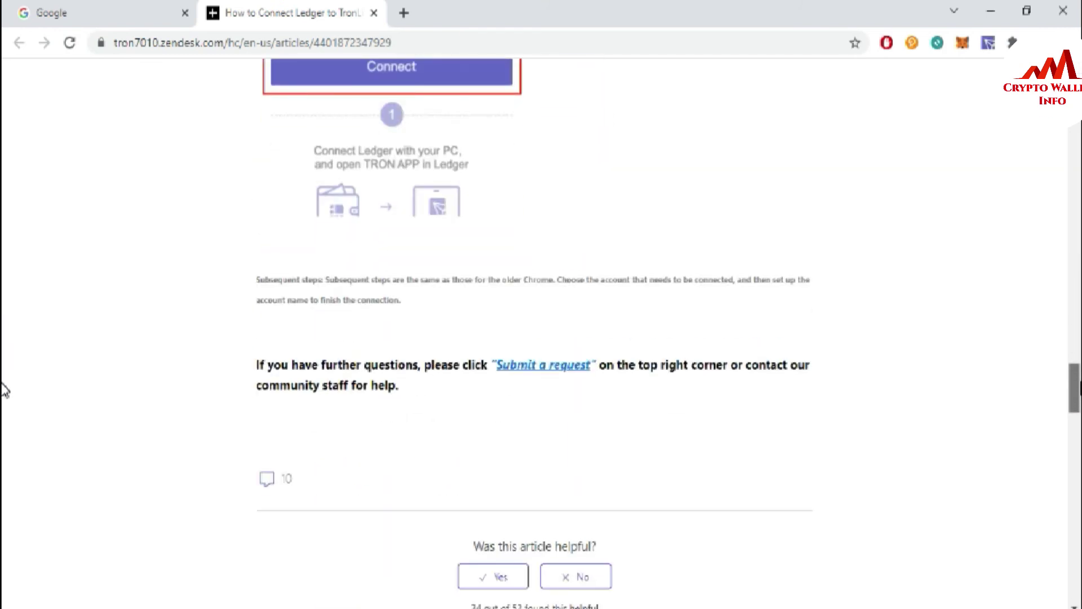
pyautogui.scroll(20, 3, 389)
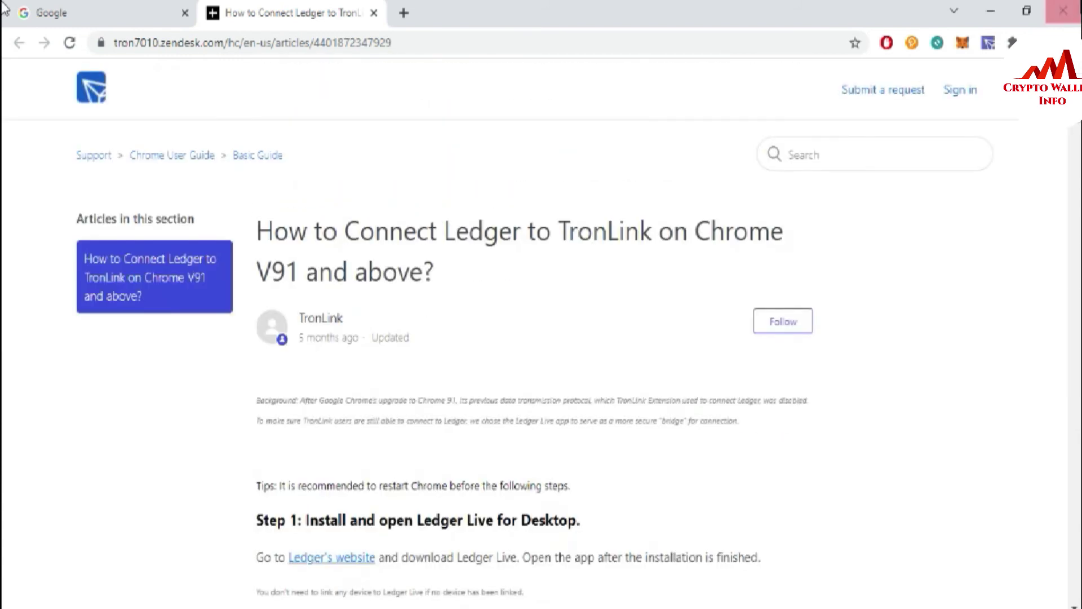
# Step: Reopen the Ledger help article from the hardware wallet page and scroll to step 2.4
pyautogui.click(988, 43)
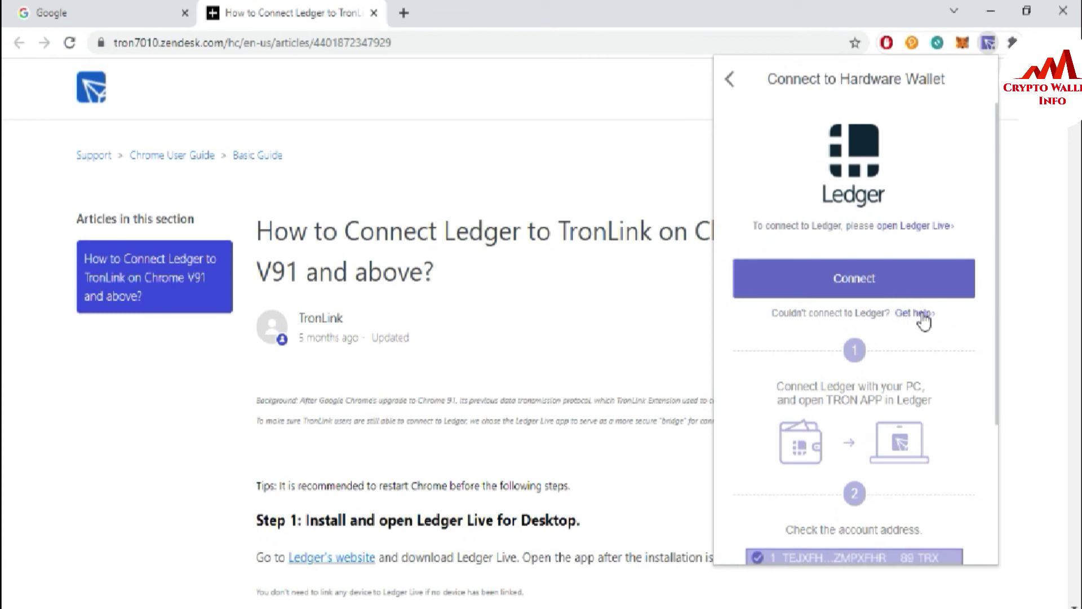
pyautogui.click(912, 314)
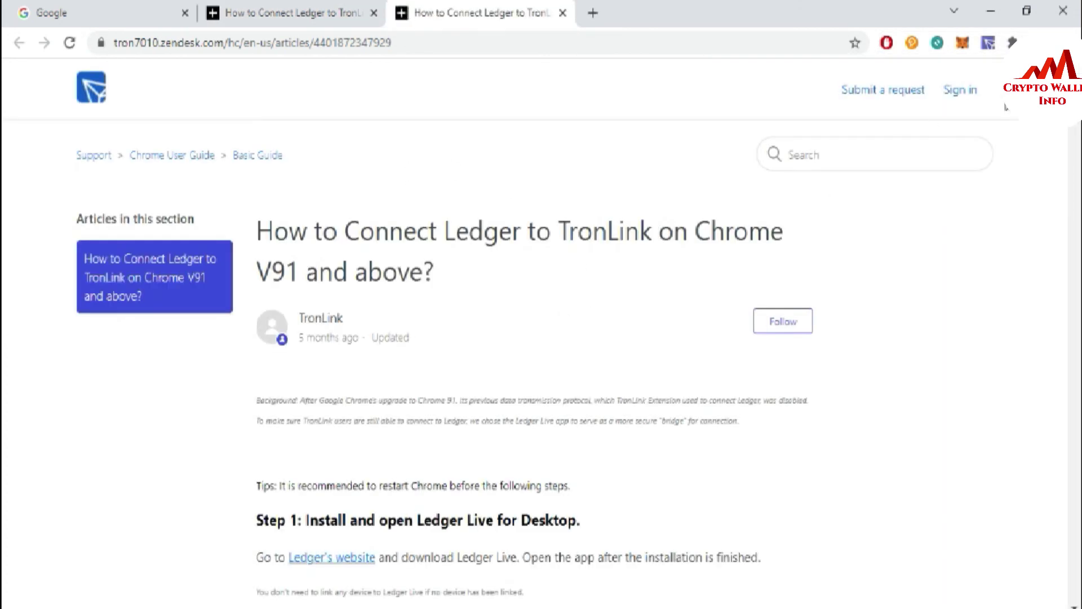
pyautogui.scroll(-8, 3, 107)
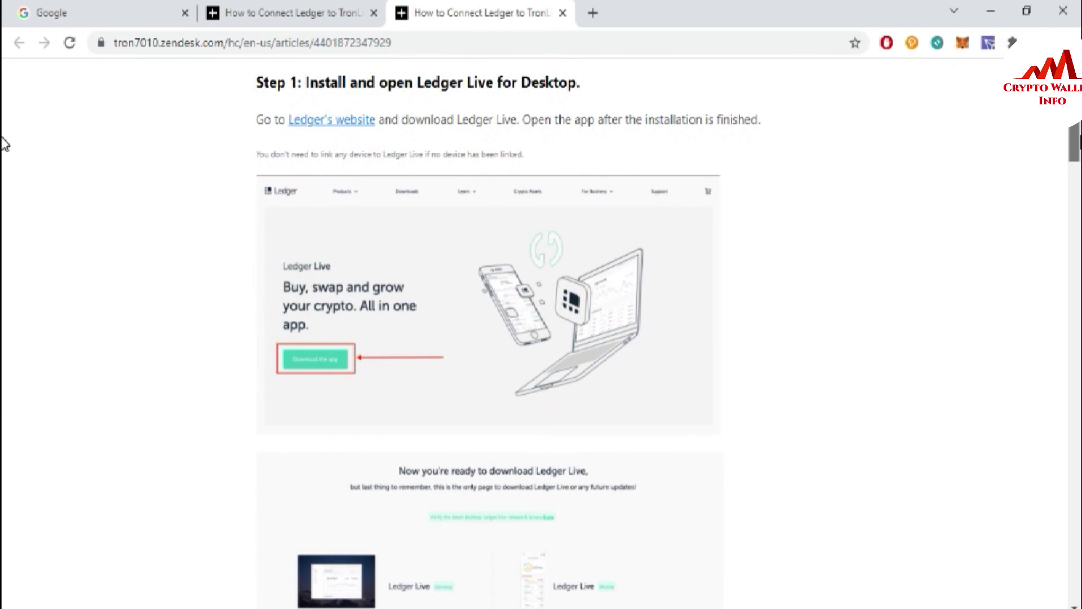
pyautogui.scroll(-14, 4, 143)
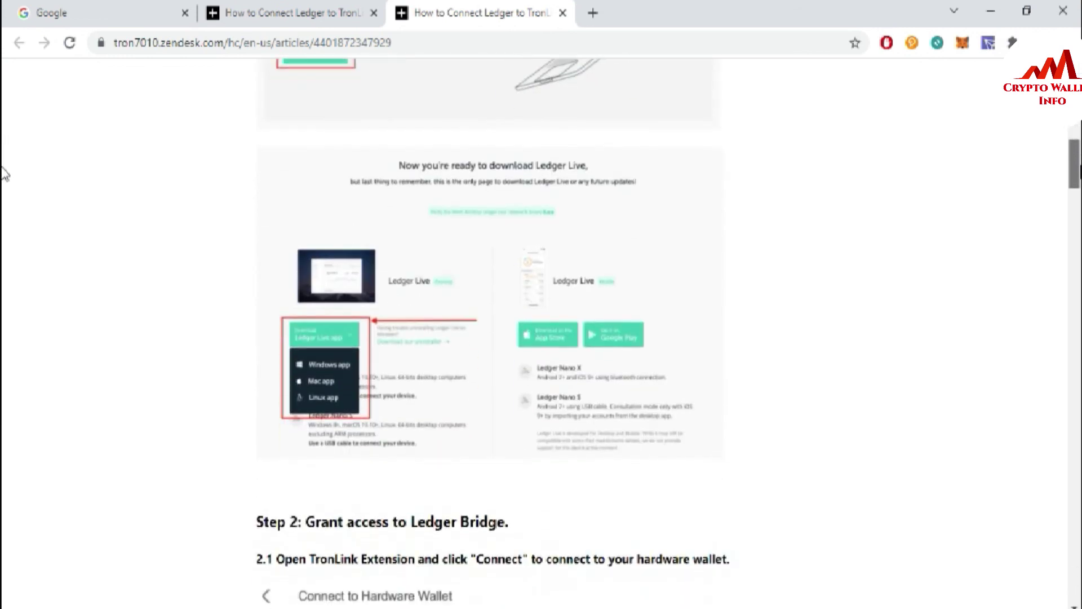
pyautogui.scroll(-7, 4, 220)
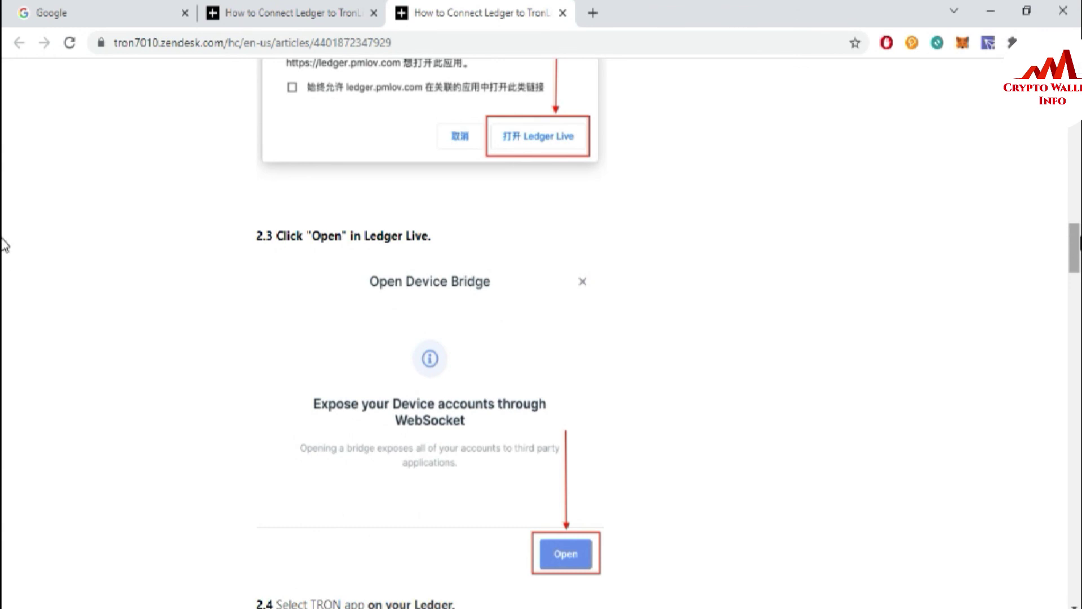
pyautogui.scroll(-1, 5, 242)
pyautogui.scroll(-3, 5, 251)
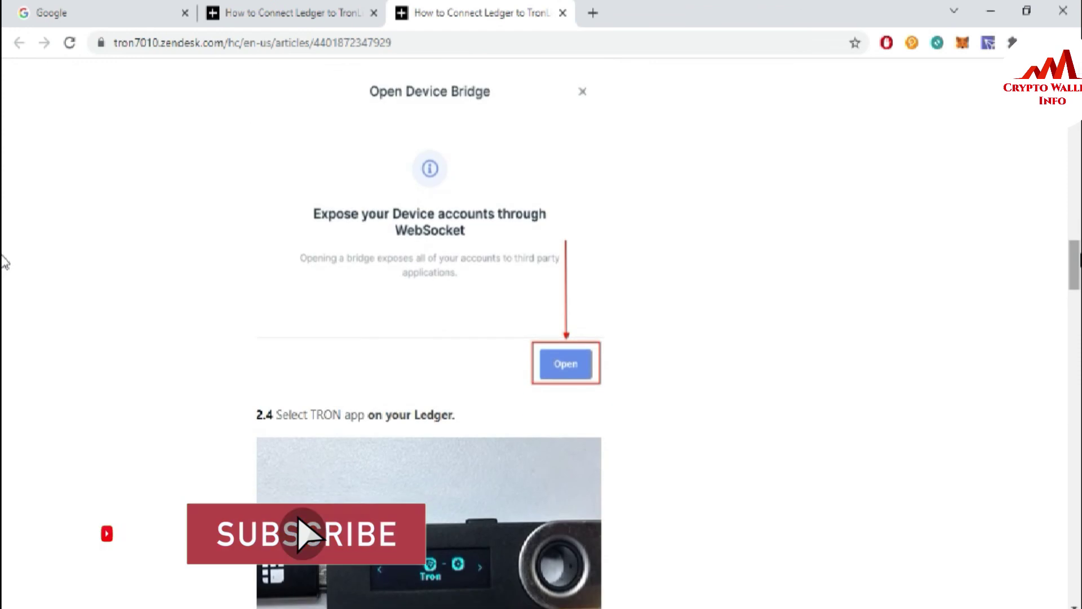